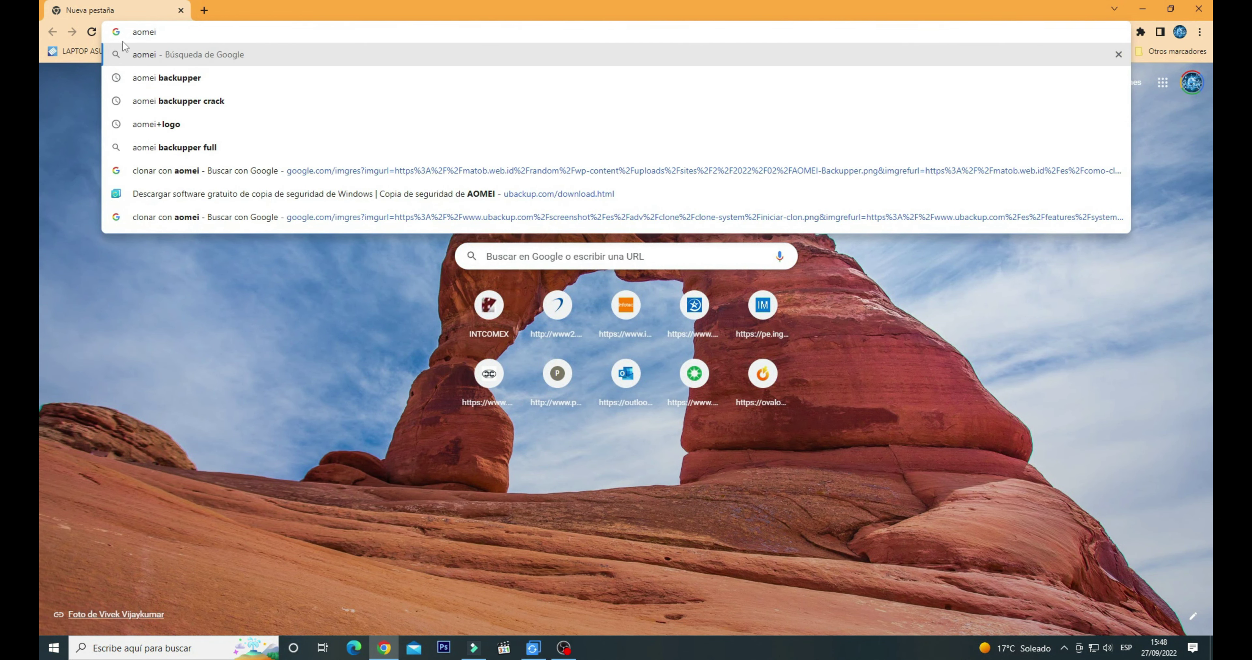
Search Google for aomei backupper and download the Standard Edition freeware from the ubackup.com download page
left_click(179, 88)
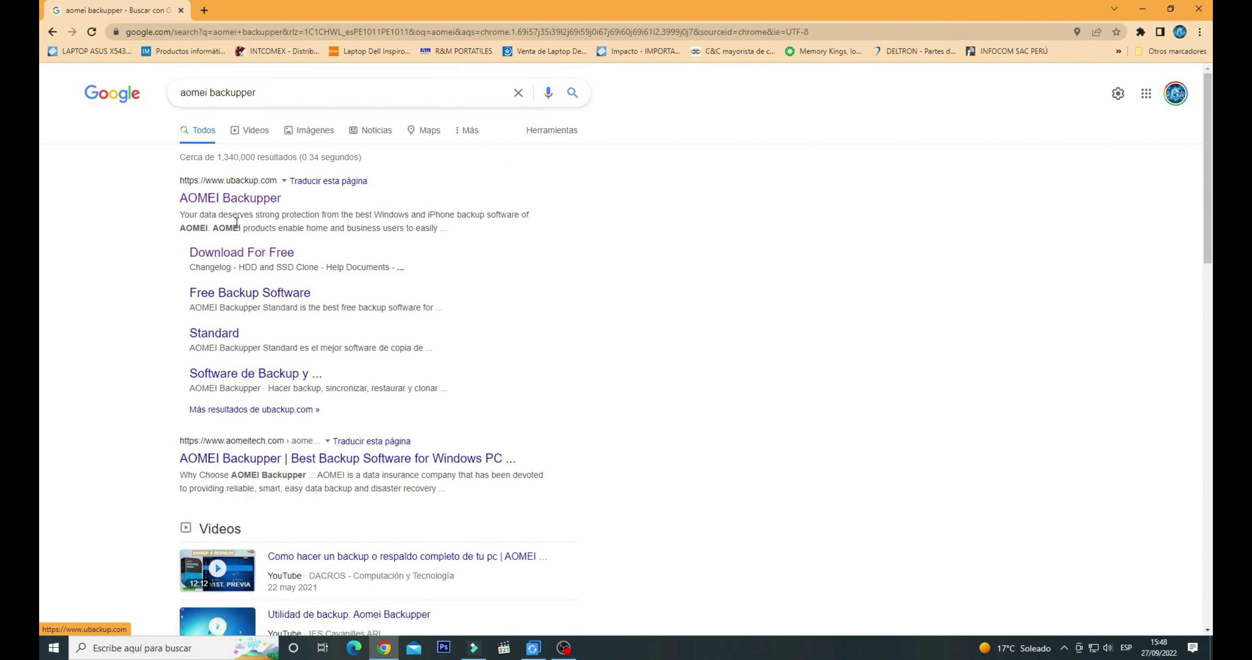
left_click(247, 253)
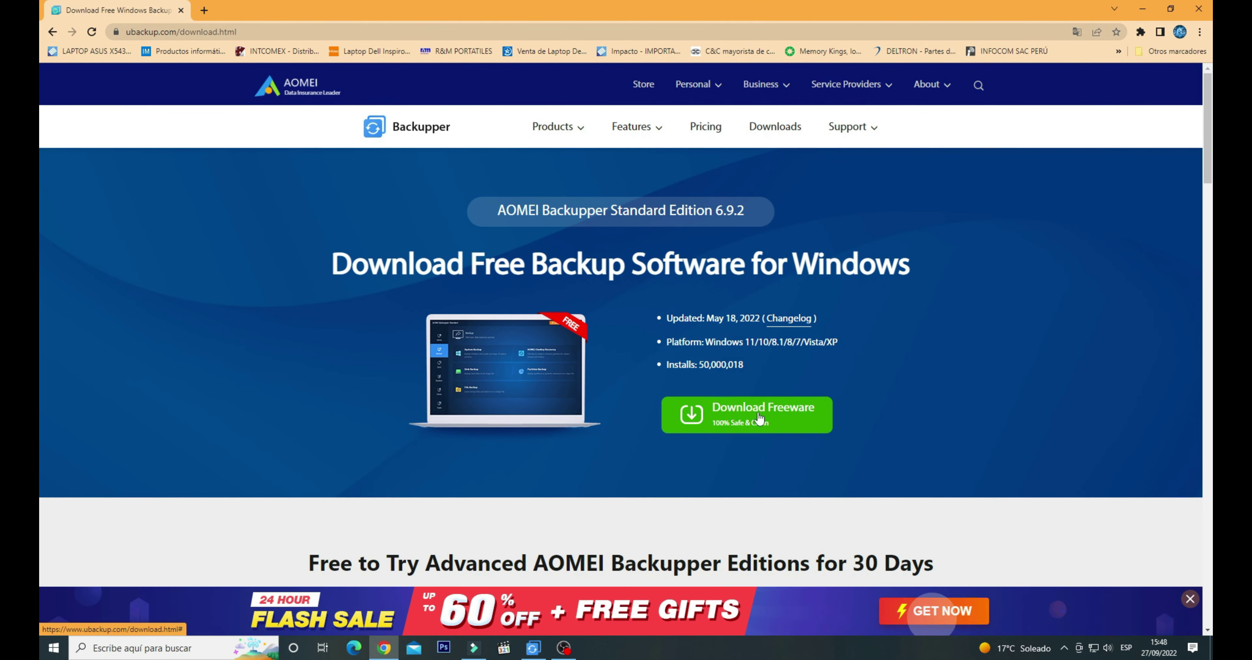
left_click(759, 417)
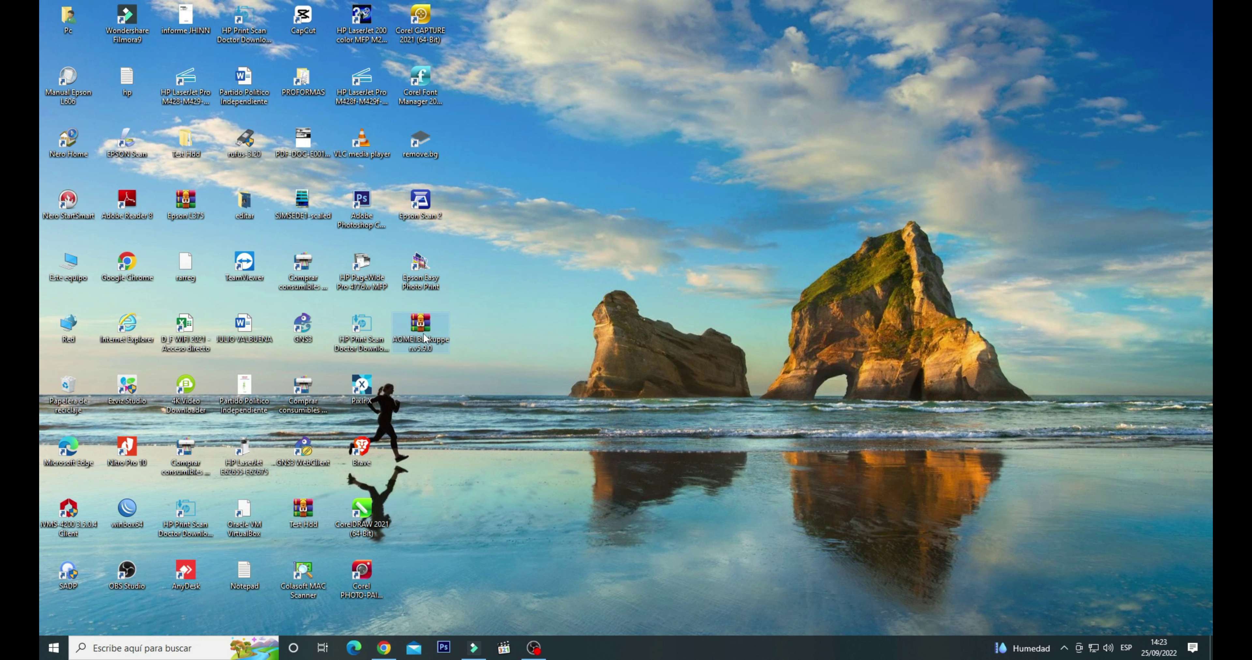
Extract the AOMEI.Backupper.v5.9.0 archive on the desktop into its own folder and open the folder holding the installer
right_click(424, 337)
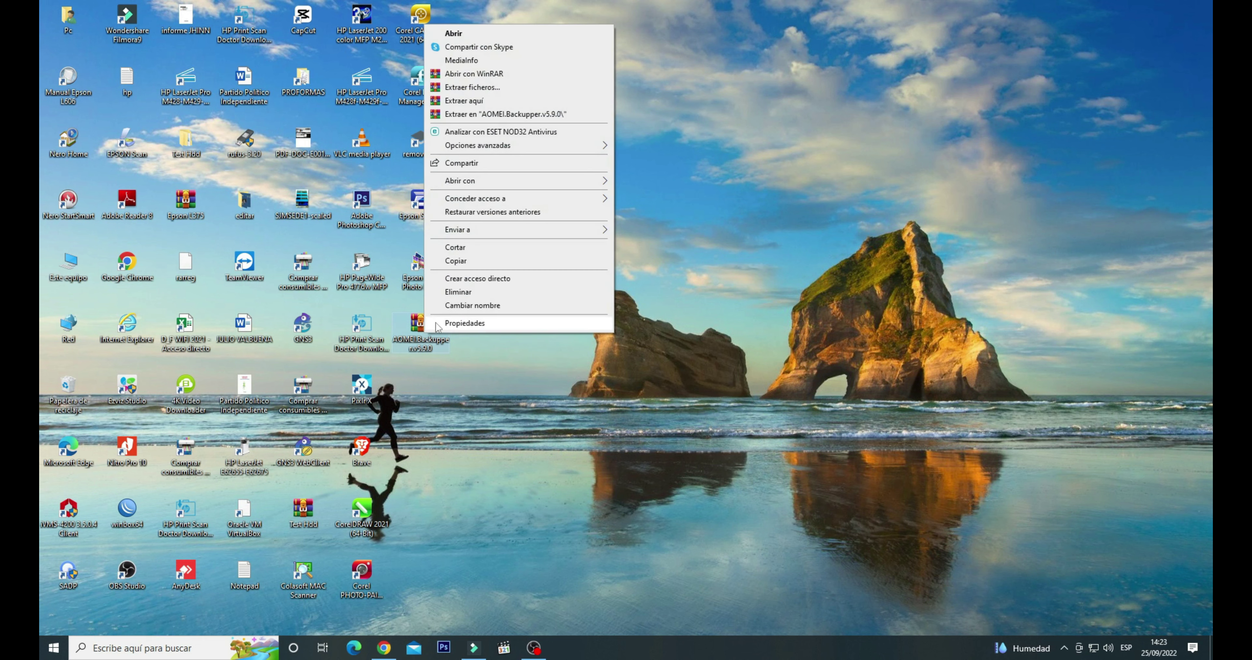
left_click(512, 116)
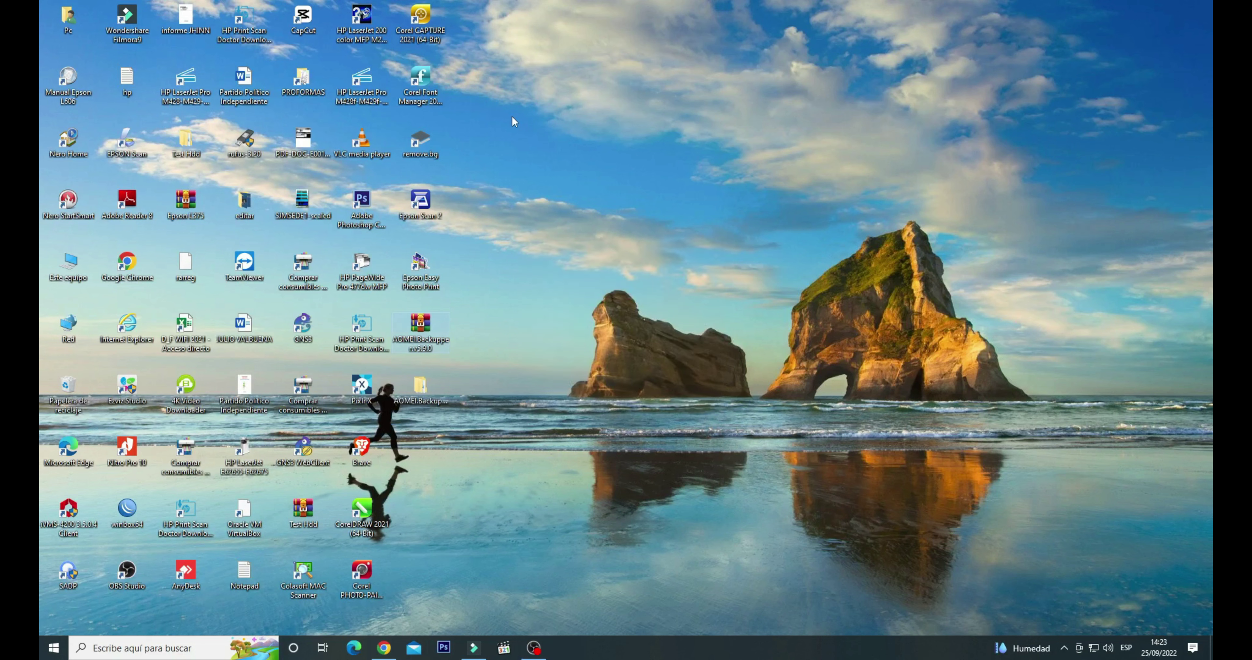
double_click(433, 394)
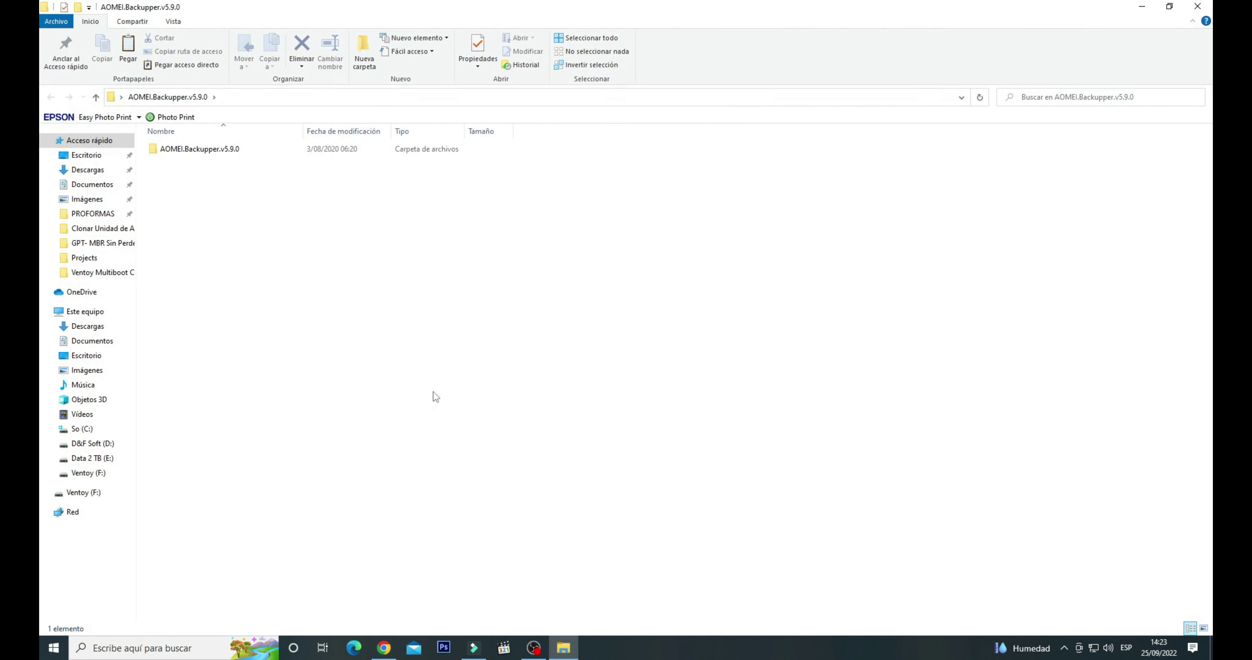
double_click(239, 151)
Run the AOMEI.Backupper.v5.9.0 installer as administrator and allow it to make changes
right_click(208, 150)
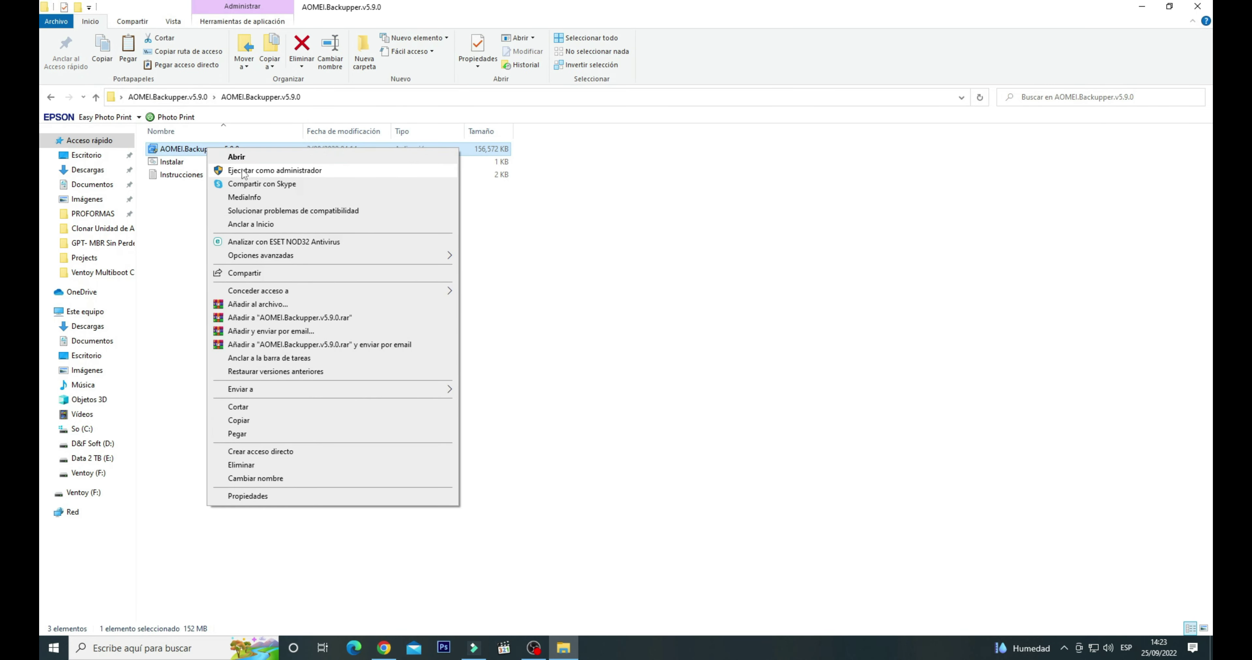
left_click(242, 170)
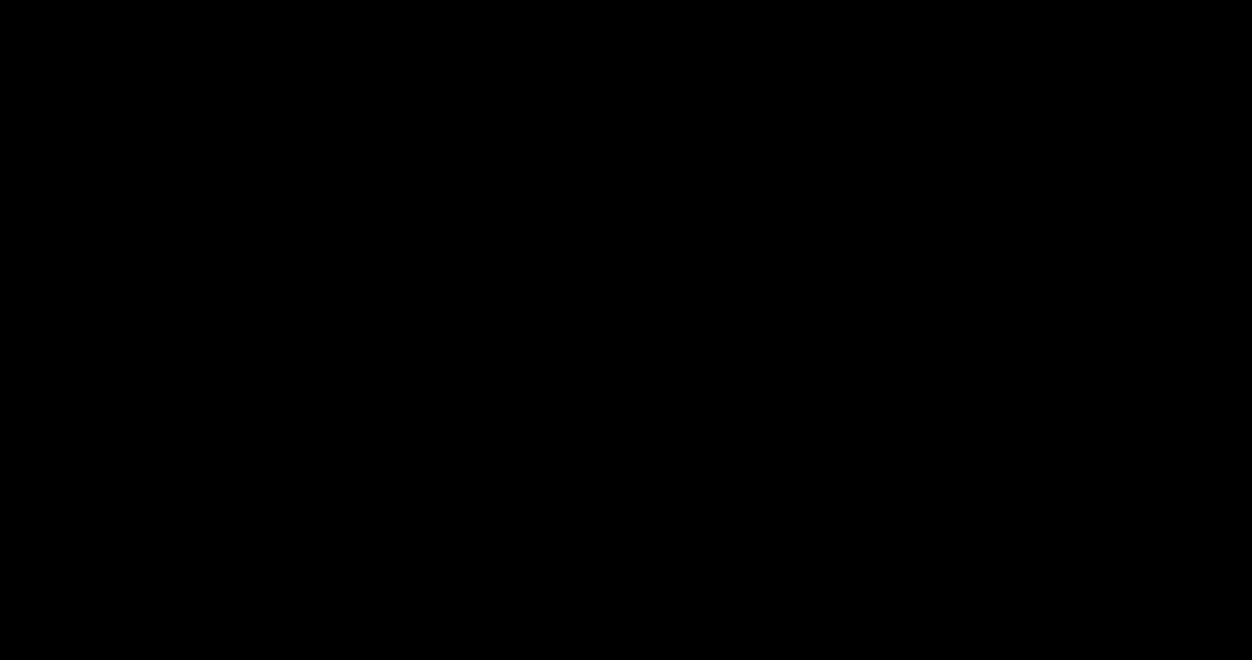
left_click(574, 410)
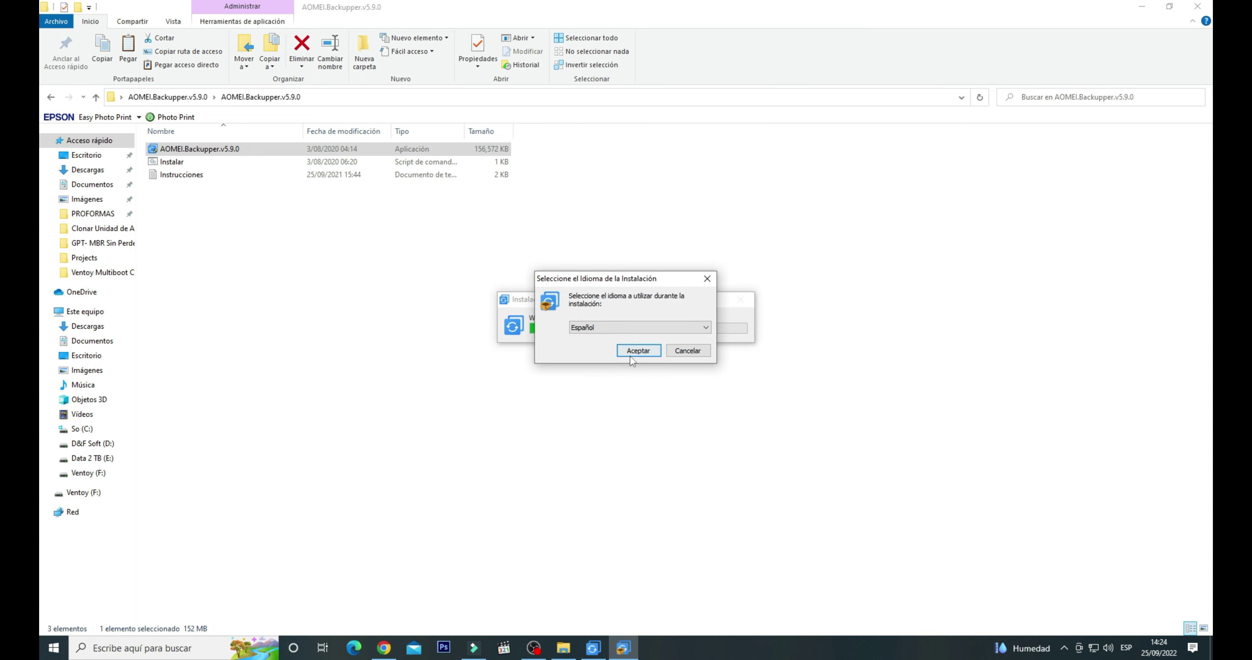
Install AOMEI Backupper with Español as the setup language, then close the help page and the installer folder
left_click(633, 327)
left_click(633, 328)
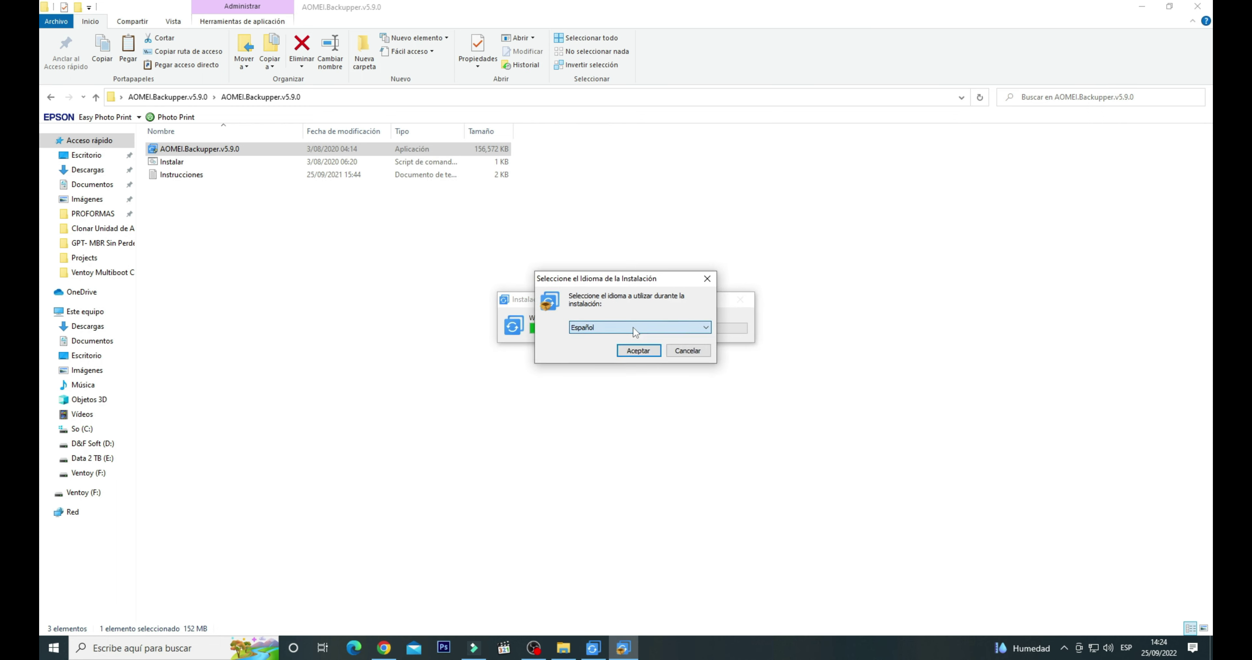
left_click(639, 349)
left_click(629, 395)
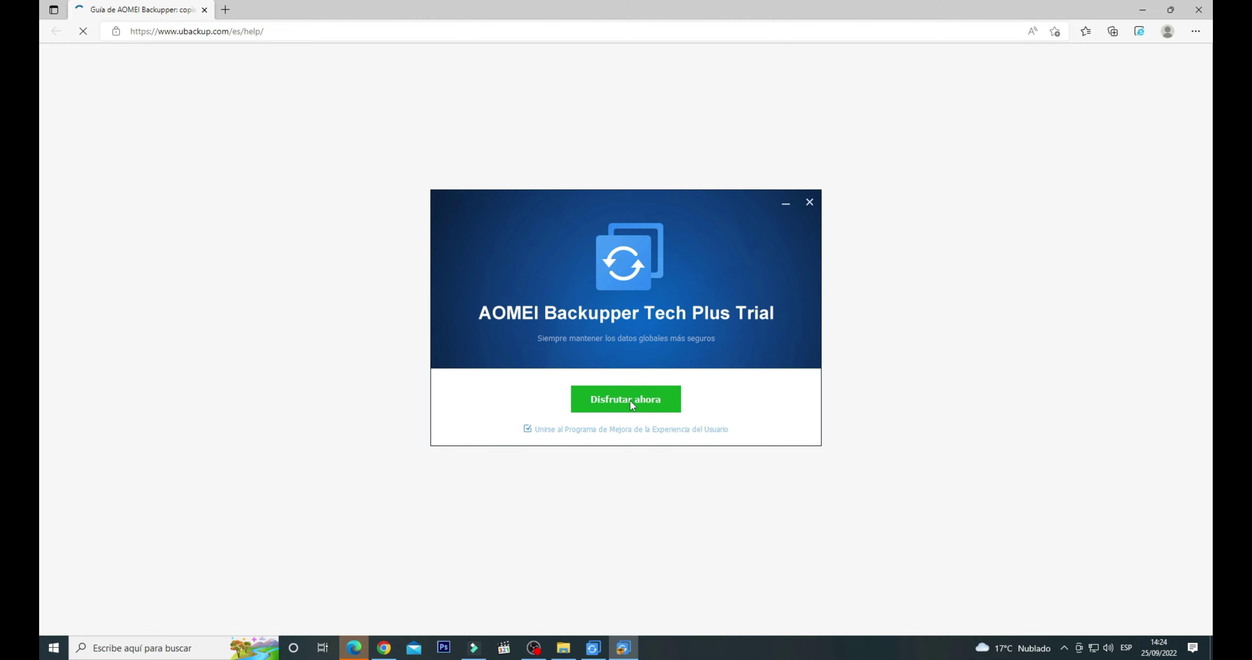
left_click(630, 401)
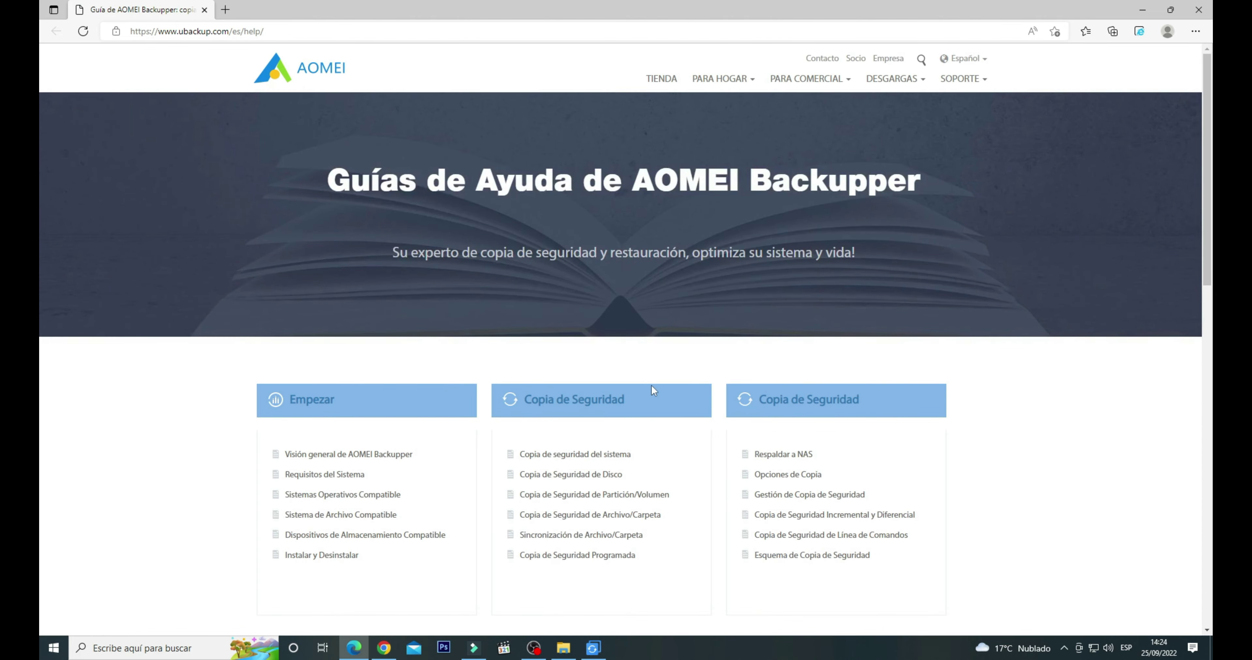
left_click(1207, 7)
left_click(1208, 7)
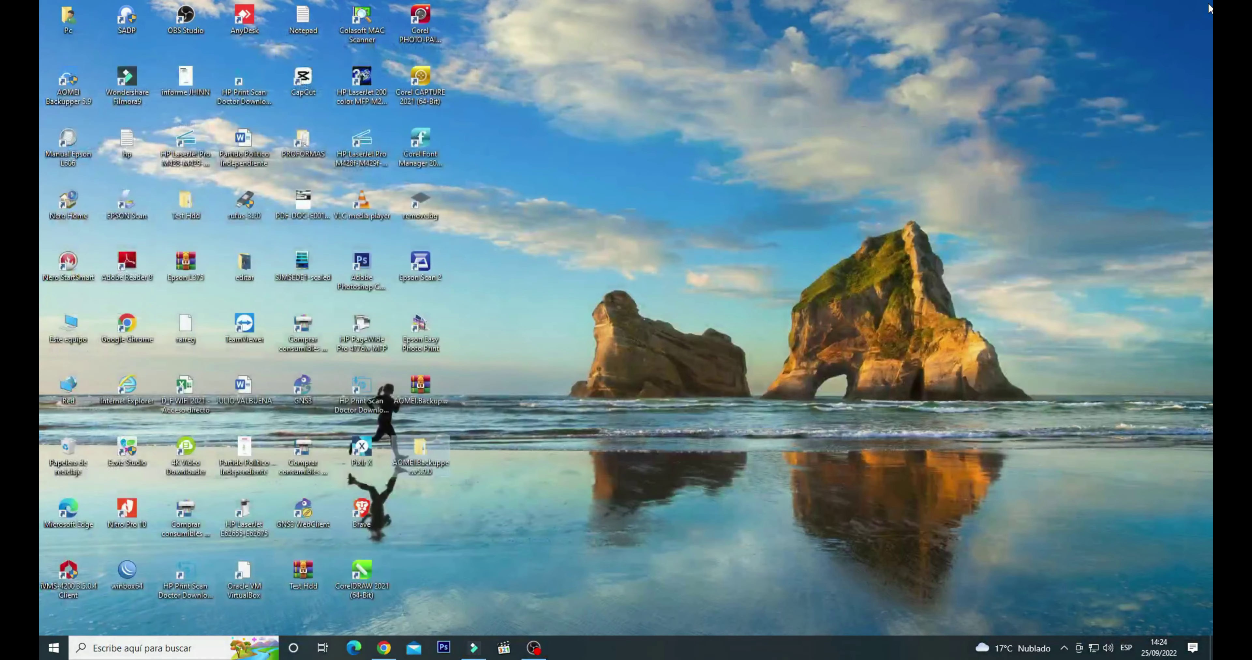
Run AOMEI Backupper 5.9 as administrator and set its interface language to Spanish(Español), restarting the program to load it
right_click(85, 100)
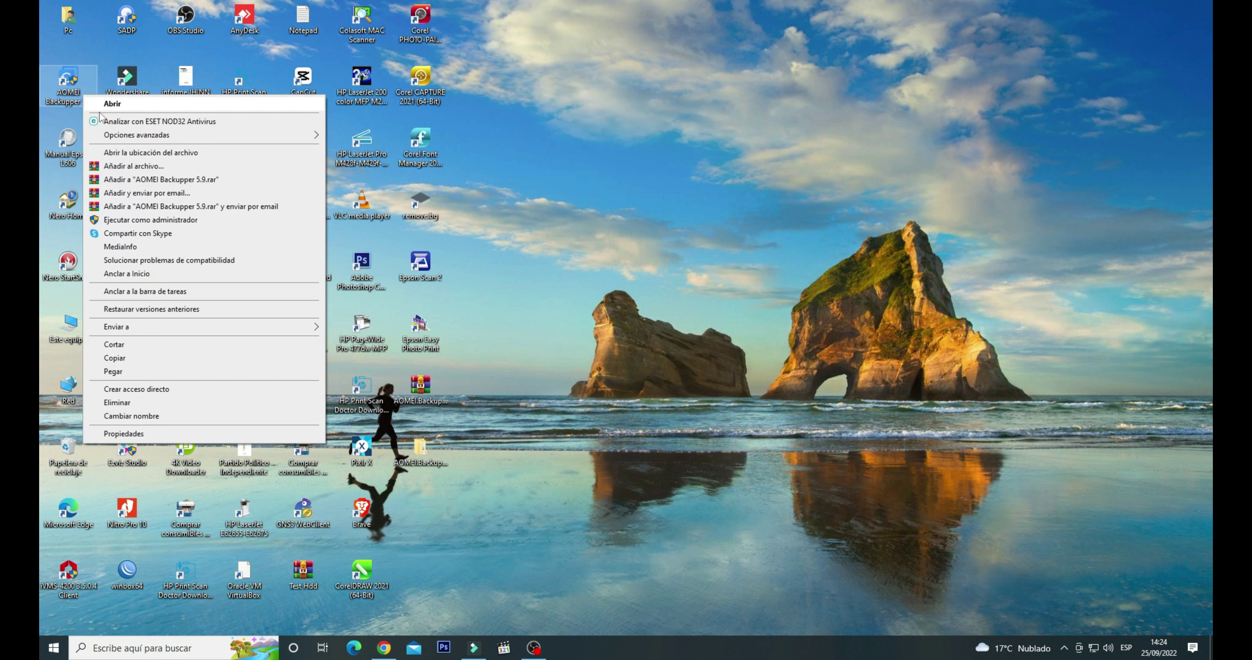
left_click(129, 221)
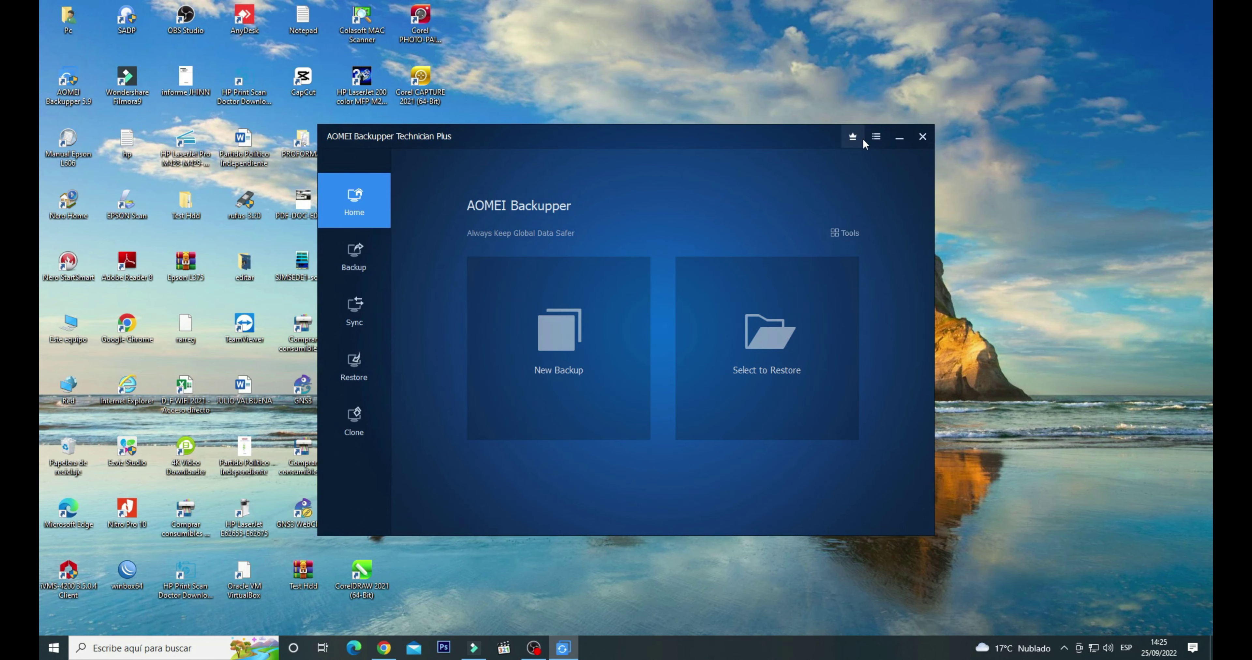
left_click(876, 137)
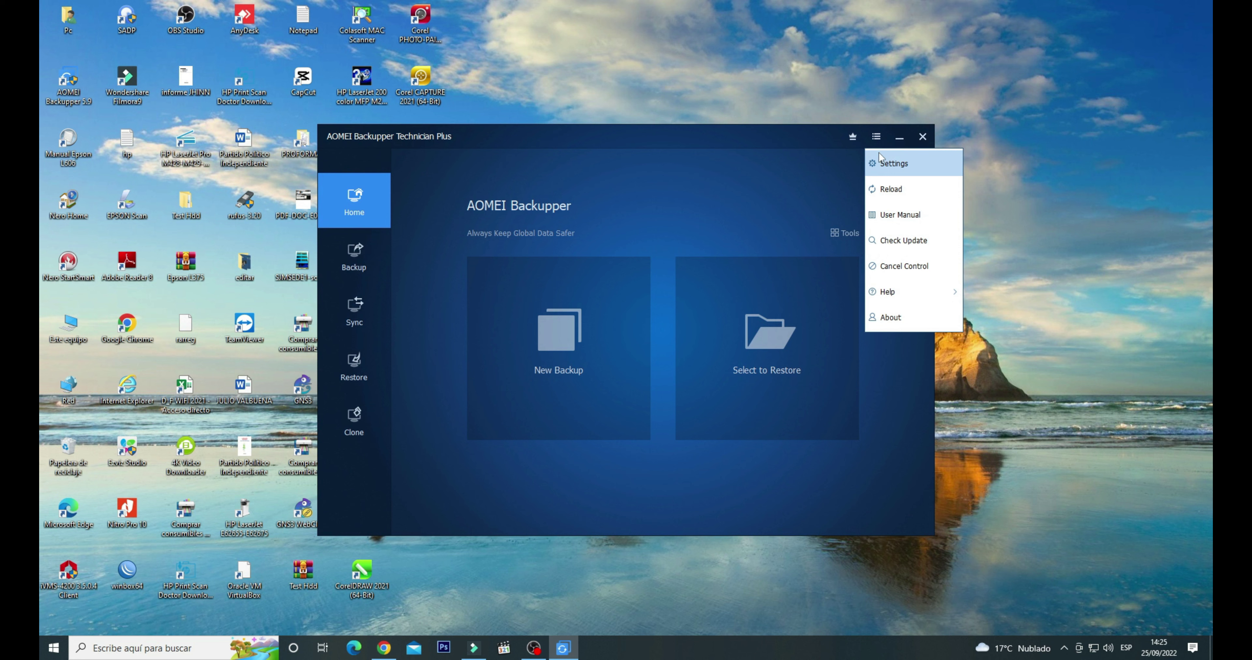
left_click(893, 163)
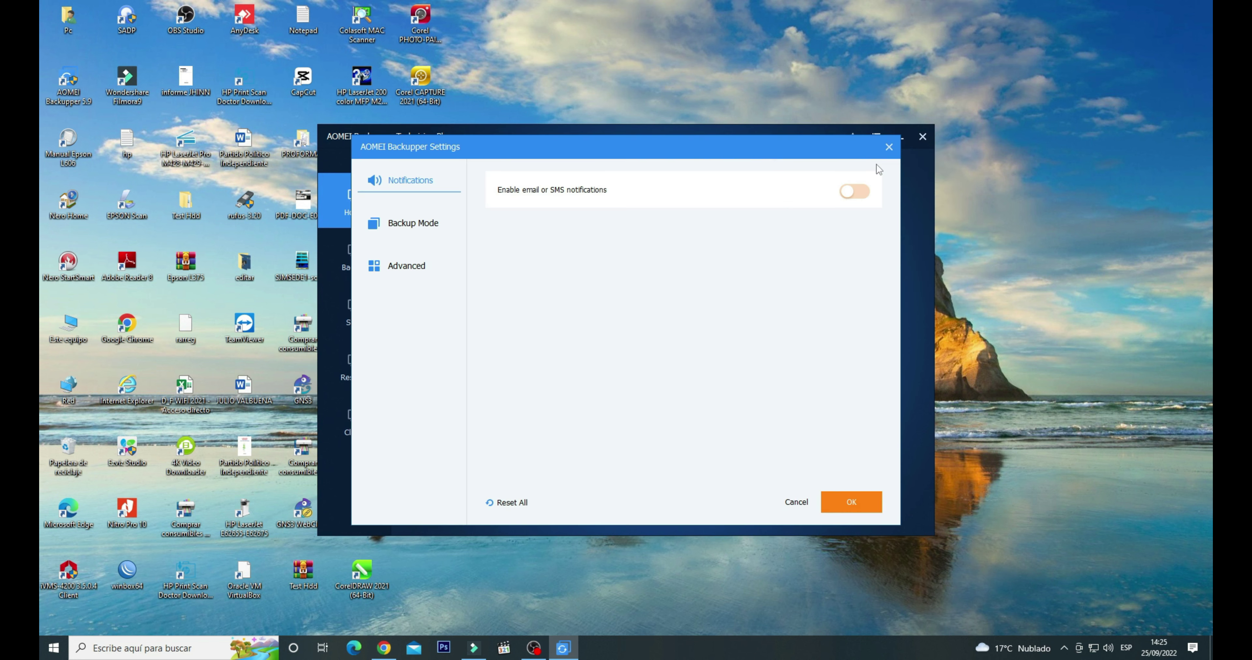
left_click(398, 273)
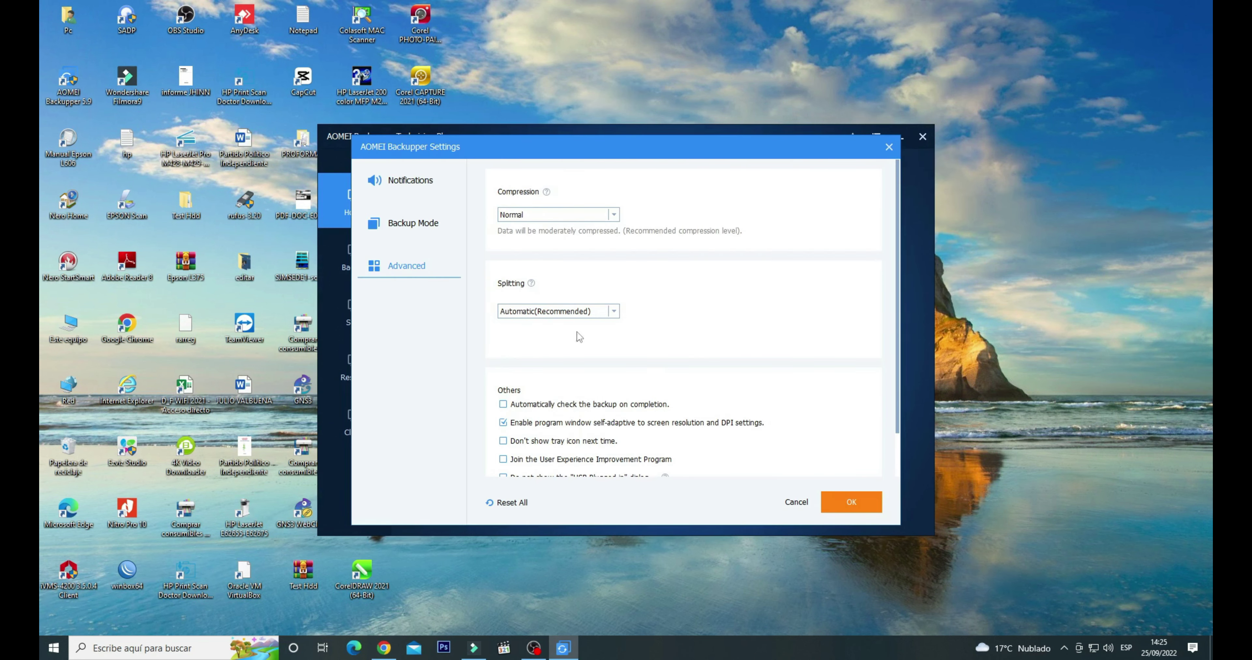
scroll(645, 370, "down", 1)
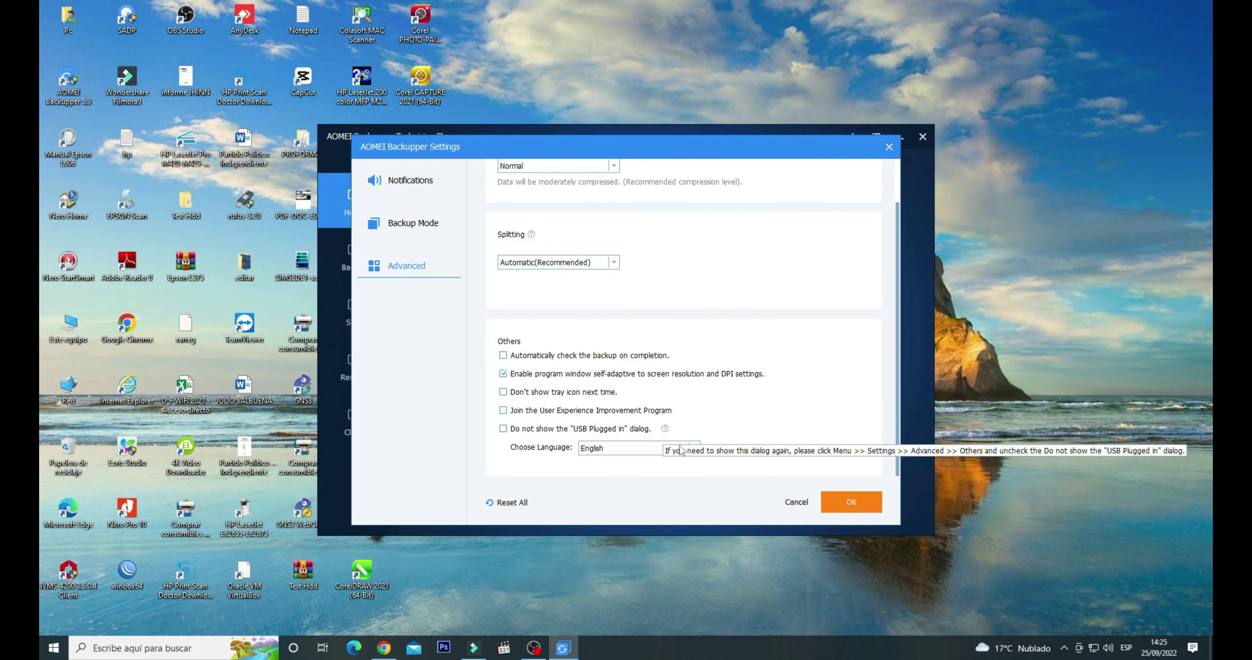
left_click(695, 449)
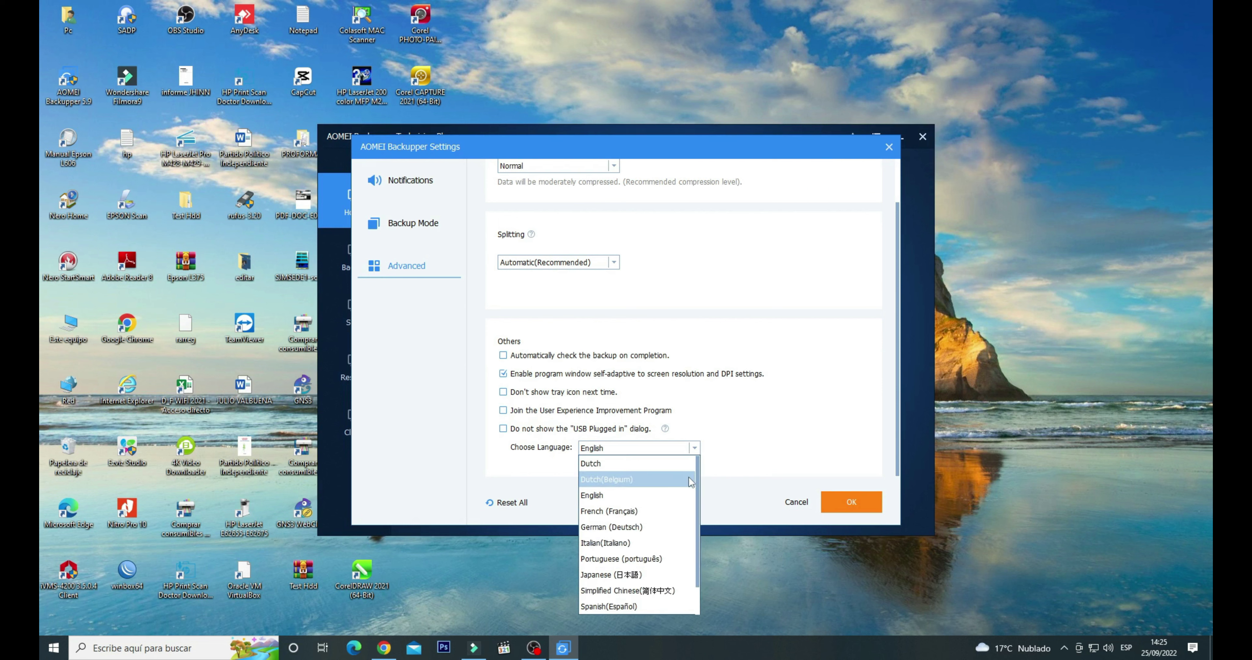
left_click(663, 606)
left_click(853, 503)
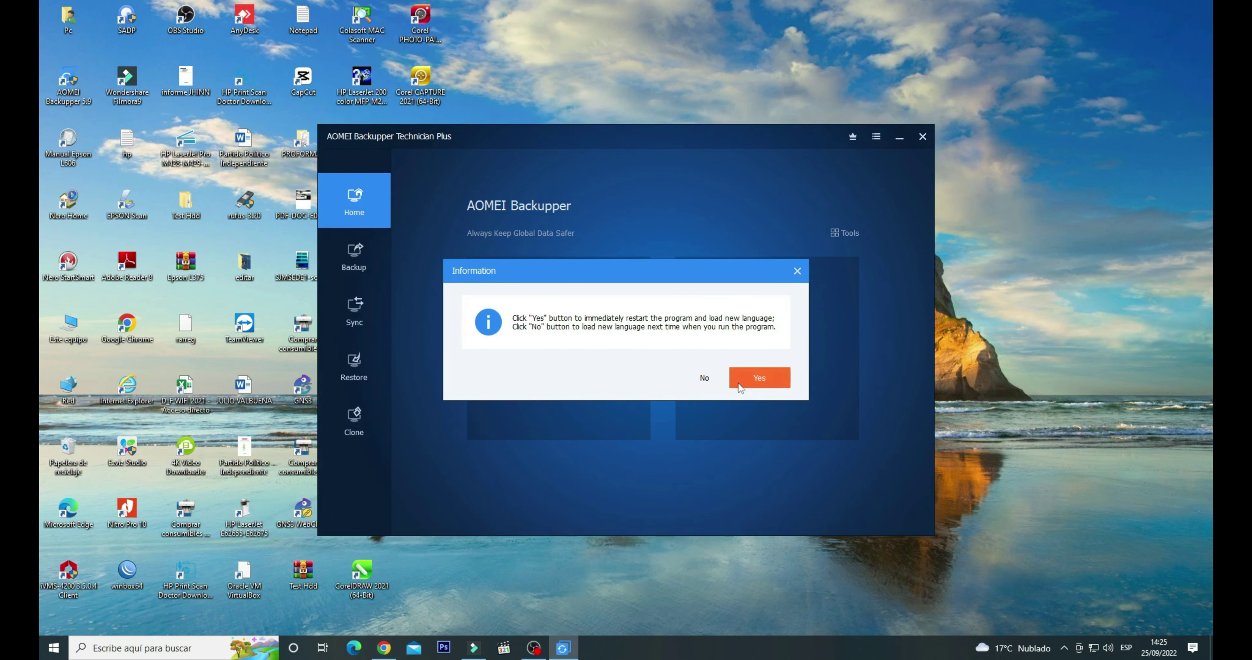
left_click(746, 378)
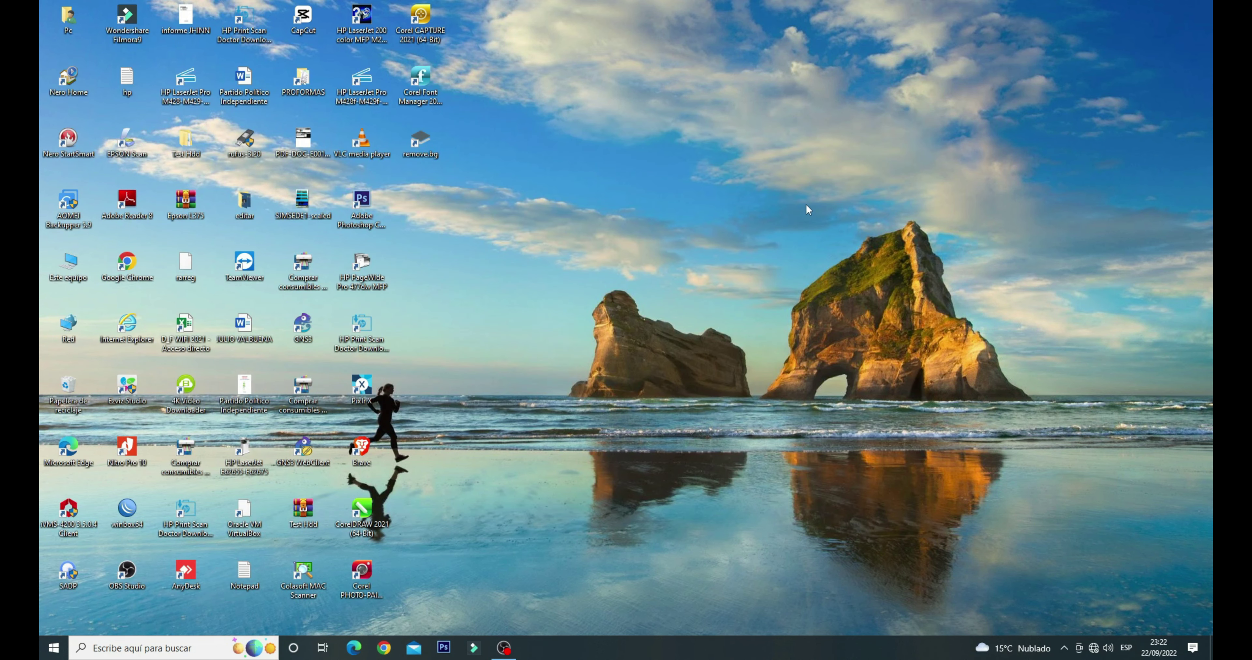
Open Windows Disk Management to examine the partitions on the three disks, then minimize it and refresh the desktop
right_click(68, 270)
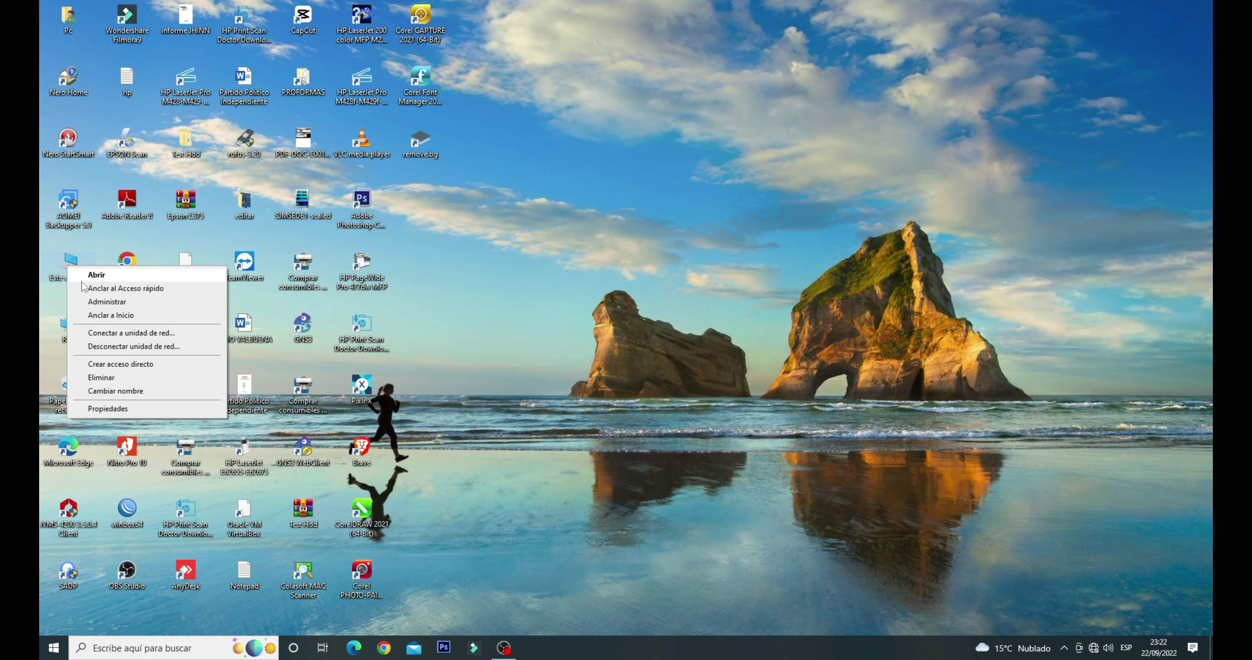
left_click(98, 303)
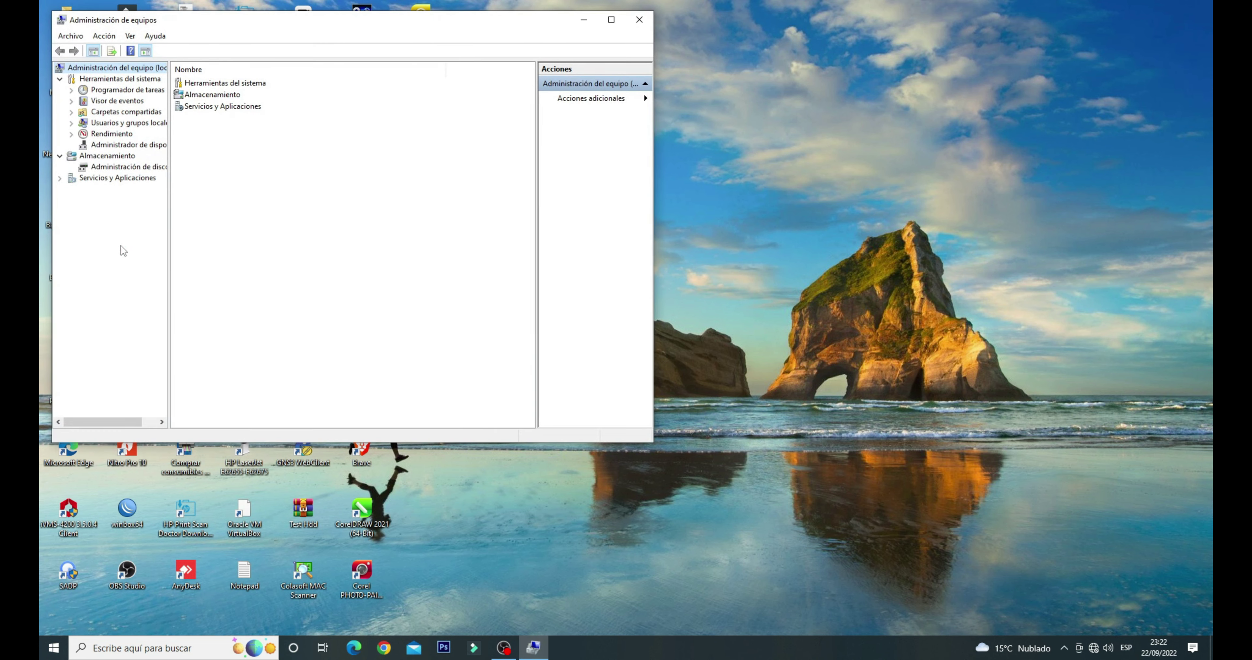
left_click(162, 167)
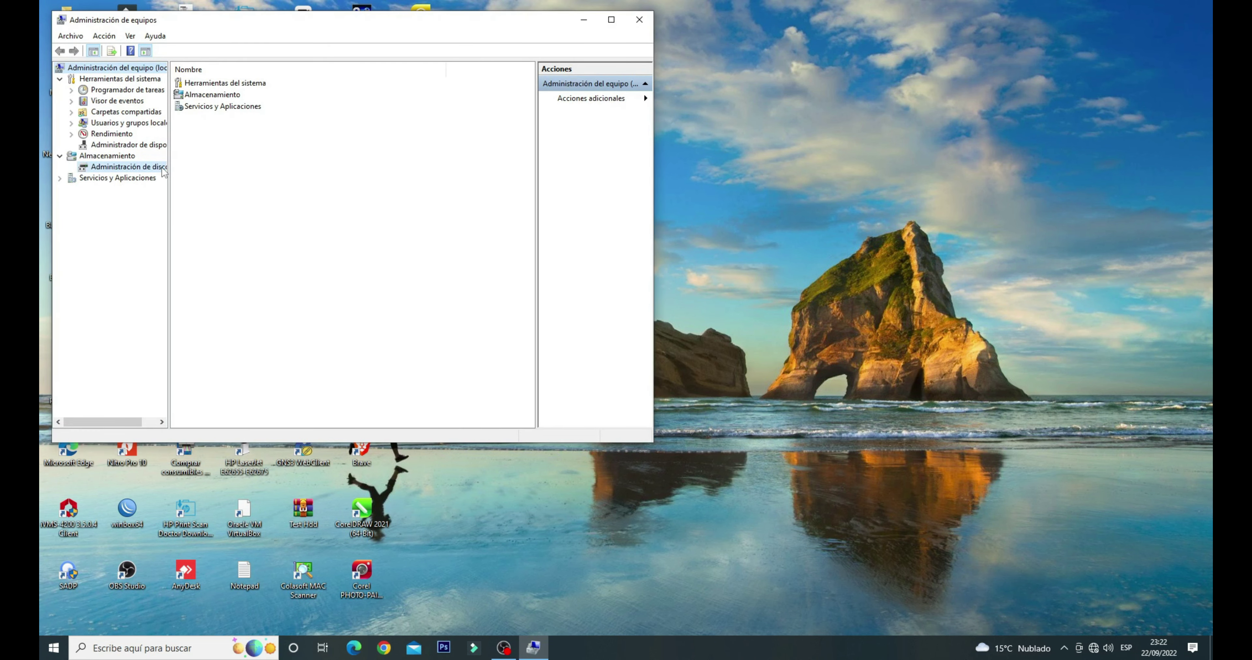
left_click(611, 21)
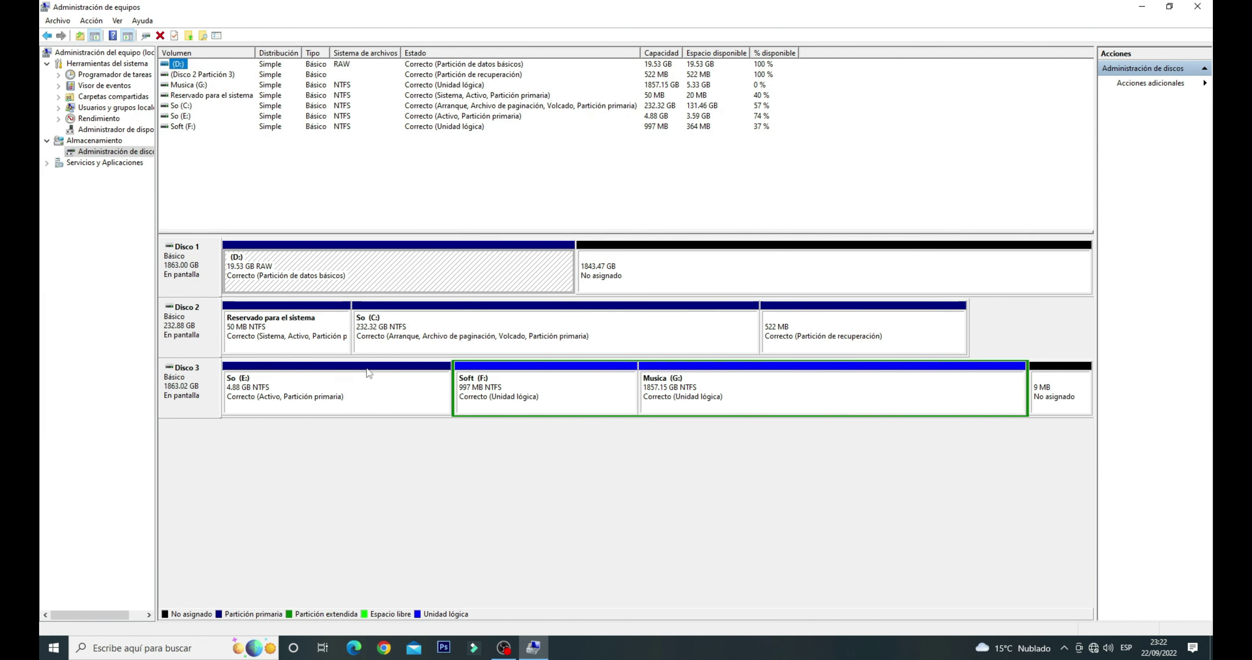
left_click(197, 392)
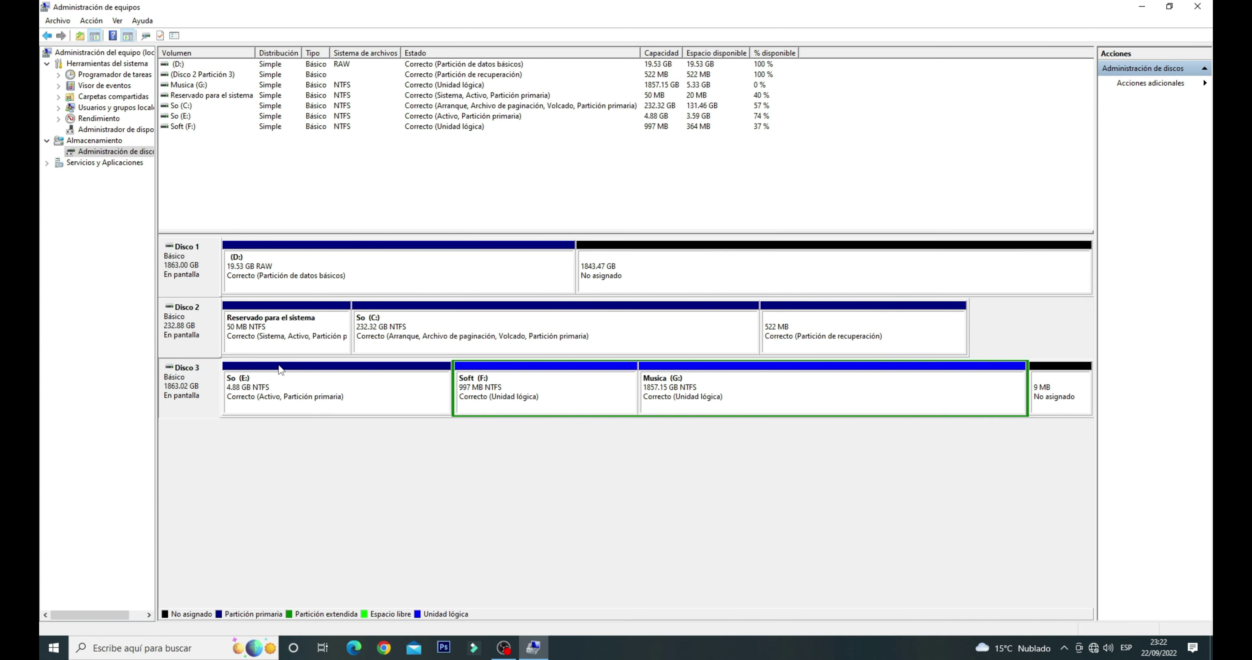
left_click(1137, 8)
right_click(608, 248)
left_click(631, 286)
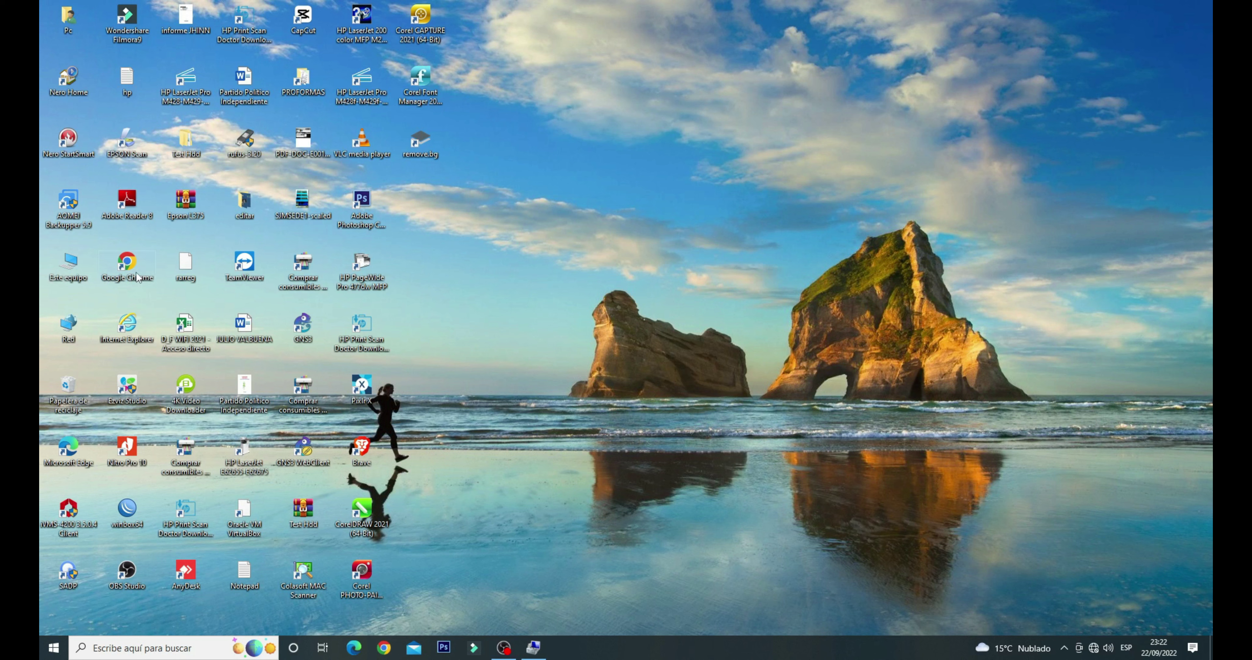
Run AOMEI Backupper 5.9 as administrator and start a disk clone (Clonar Disco)
right_click(72, 221)
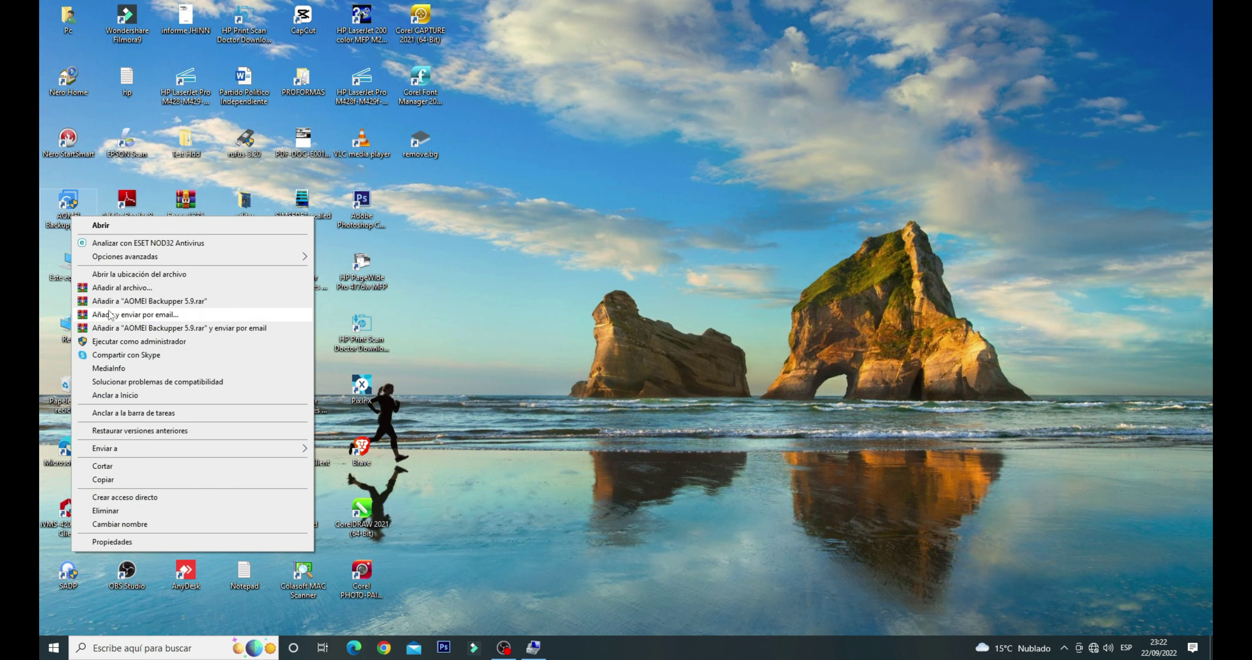
left_click(119, 342)
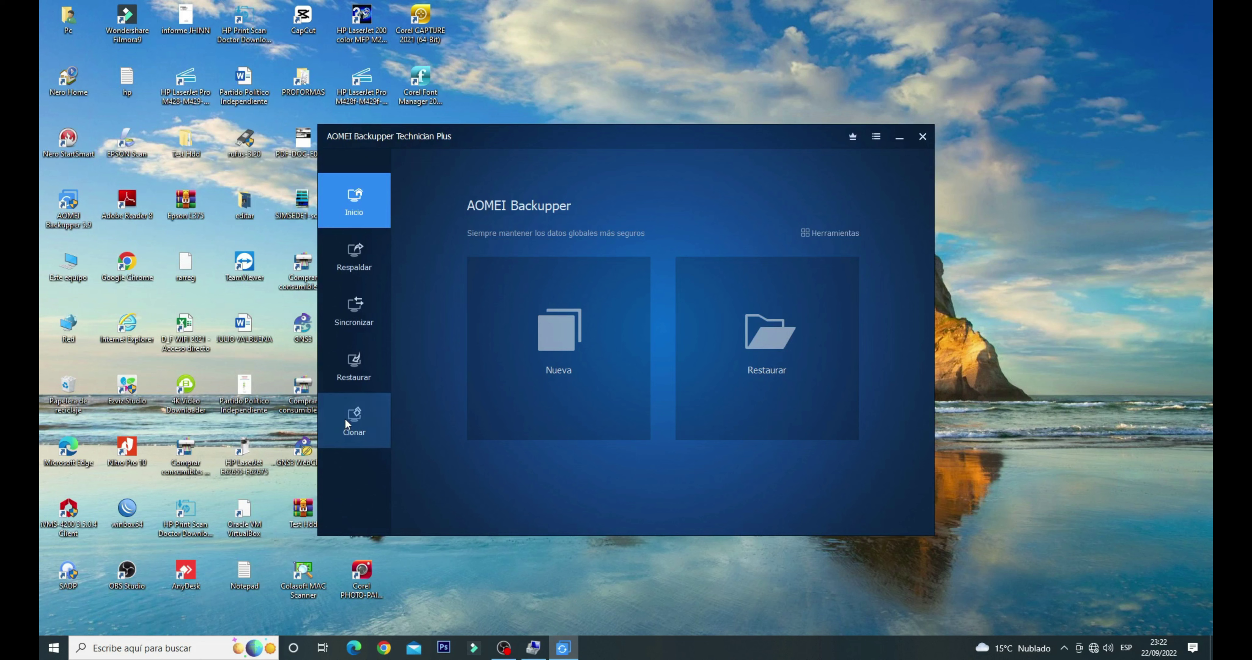
left_click(346, 417)
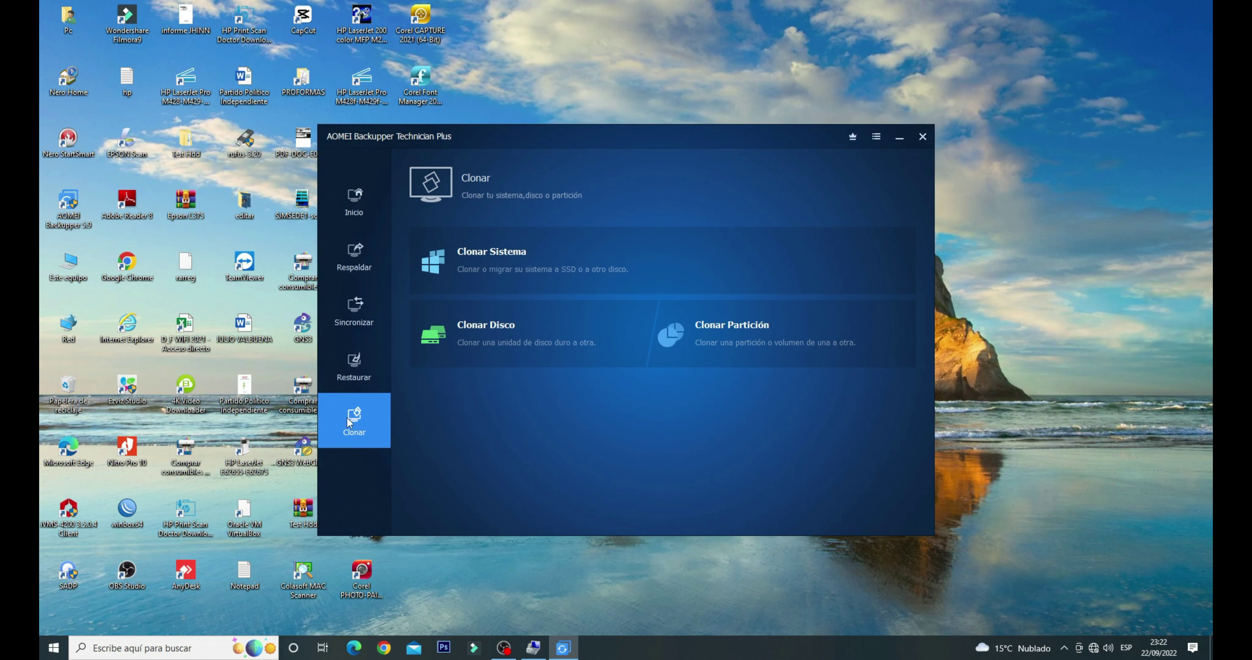
left_click(483, 345)
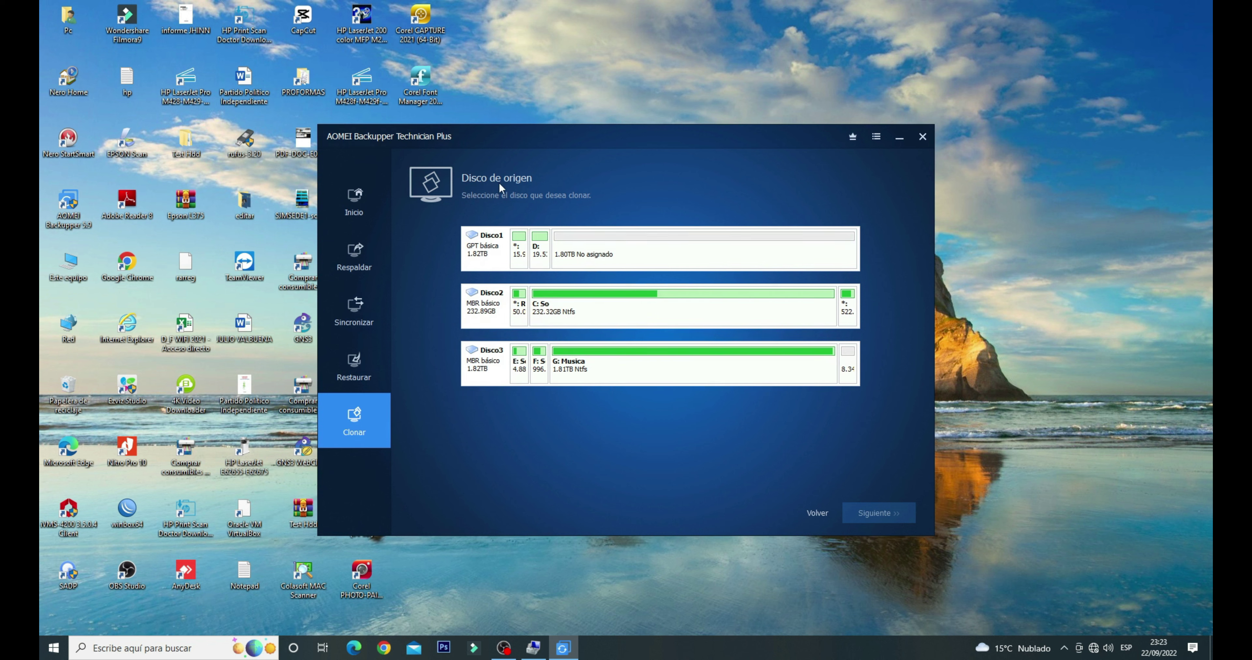
Clone source Disco3 onto destination Disco1, accepting the replacement of the existing partitions on the destination disk
left_click(477, 368)
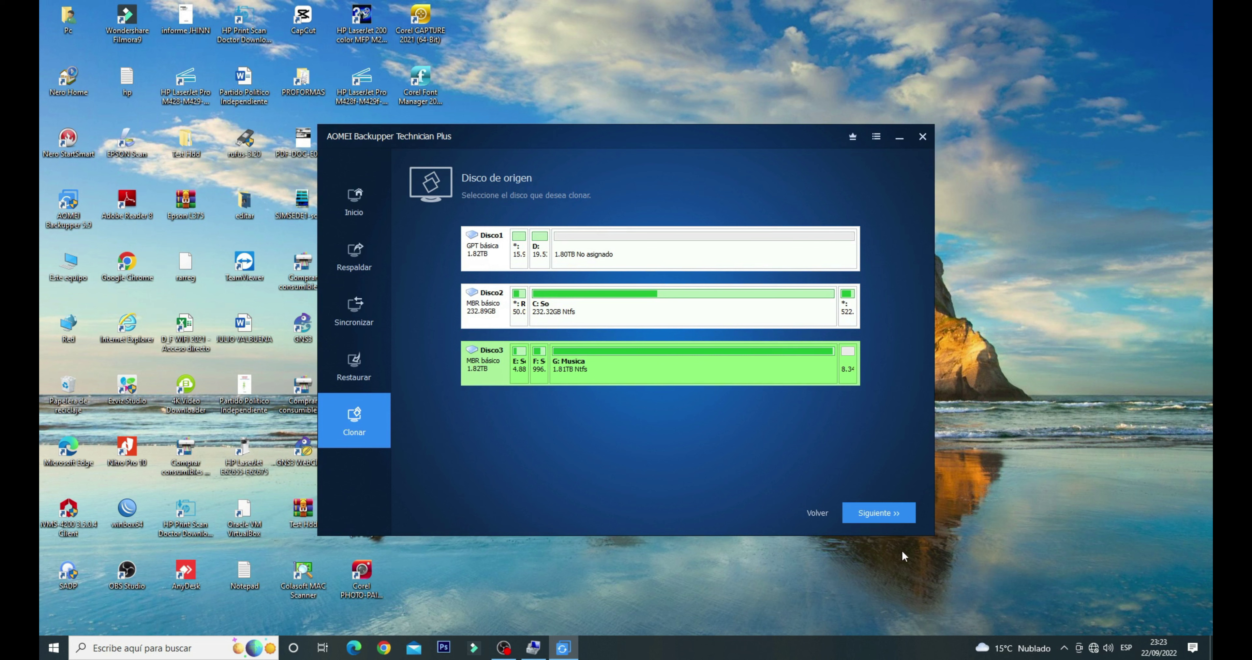
left_click(891, 522)
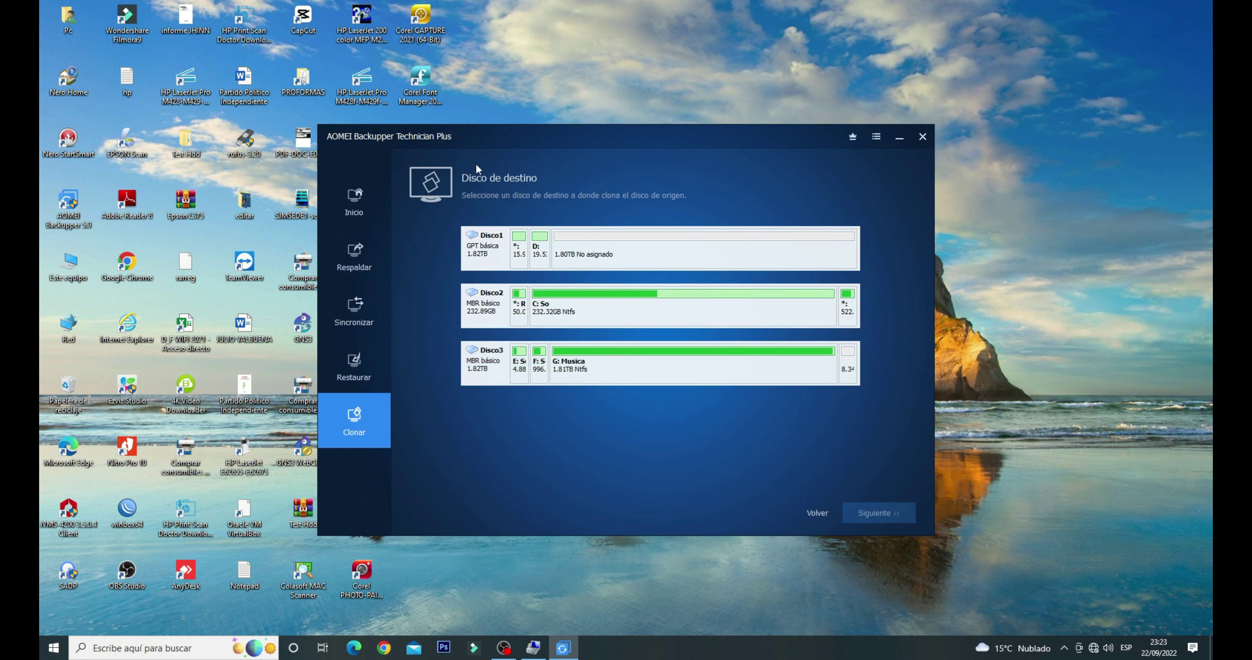
left_click(477, 250)
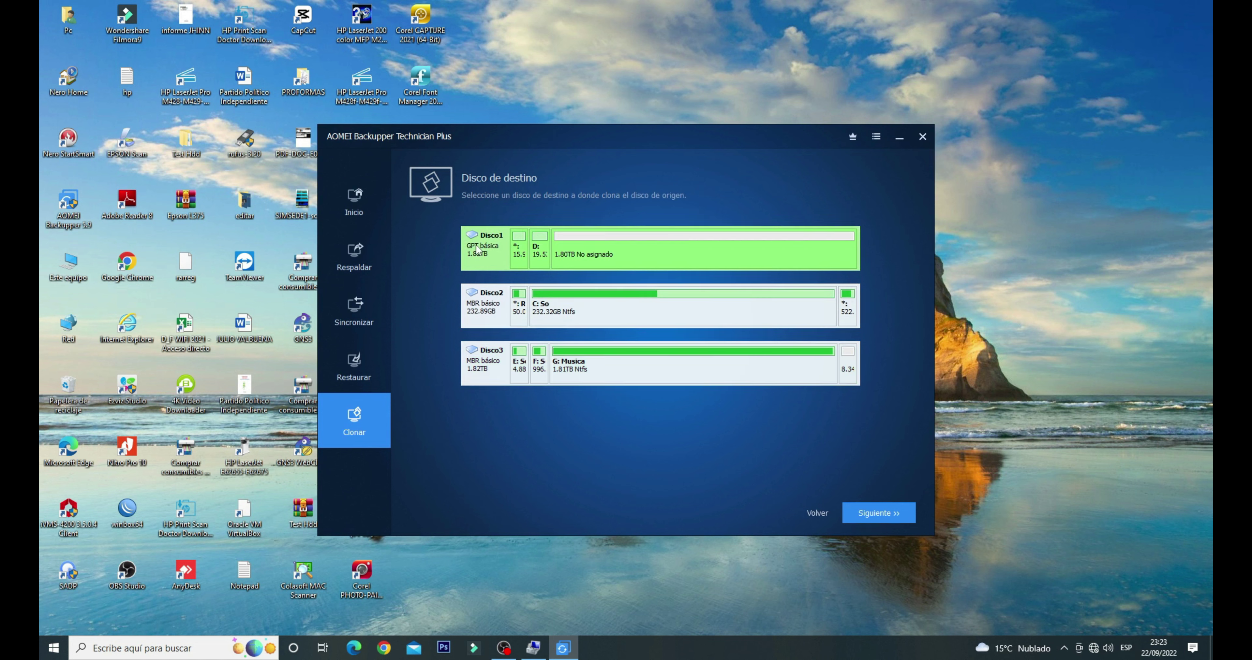
left_click(878, 520)
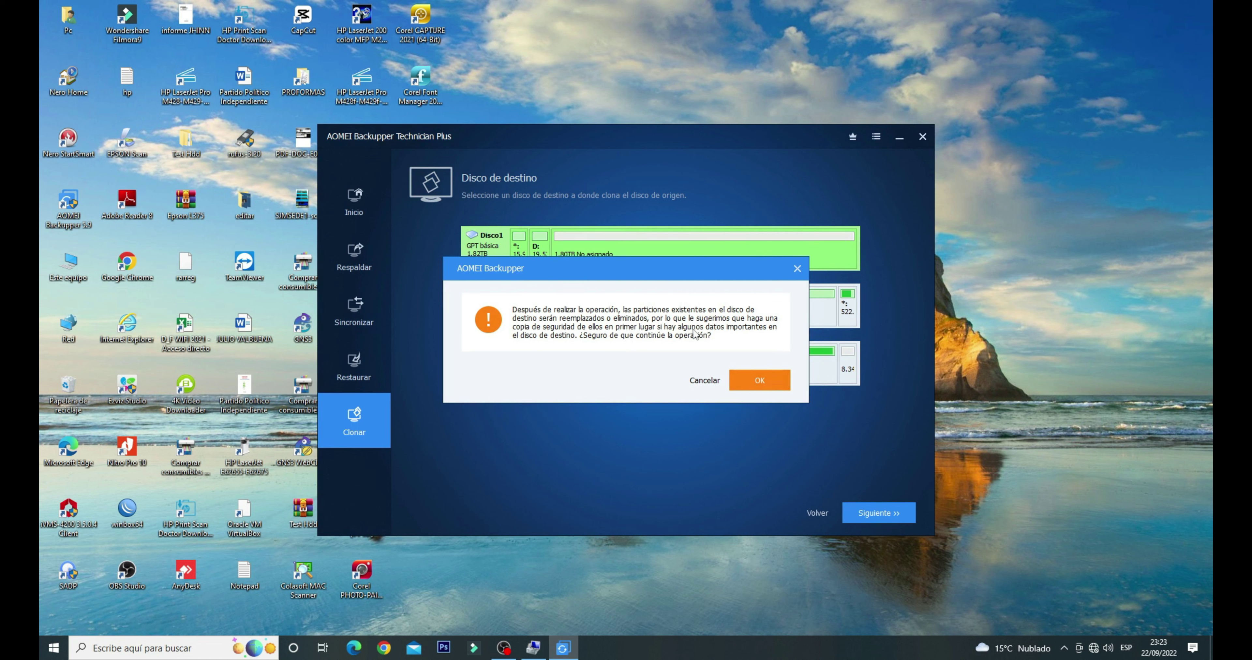
left_click(758, 381)
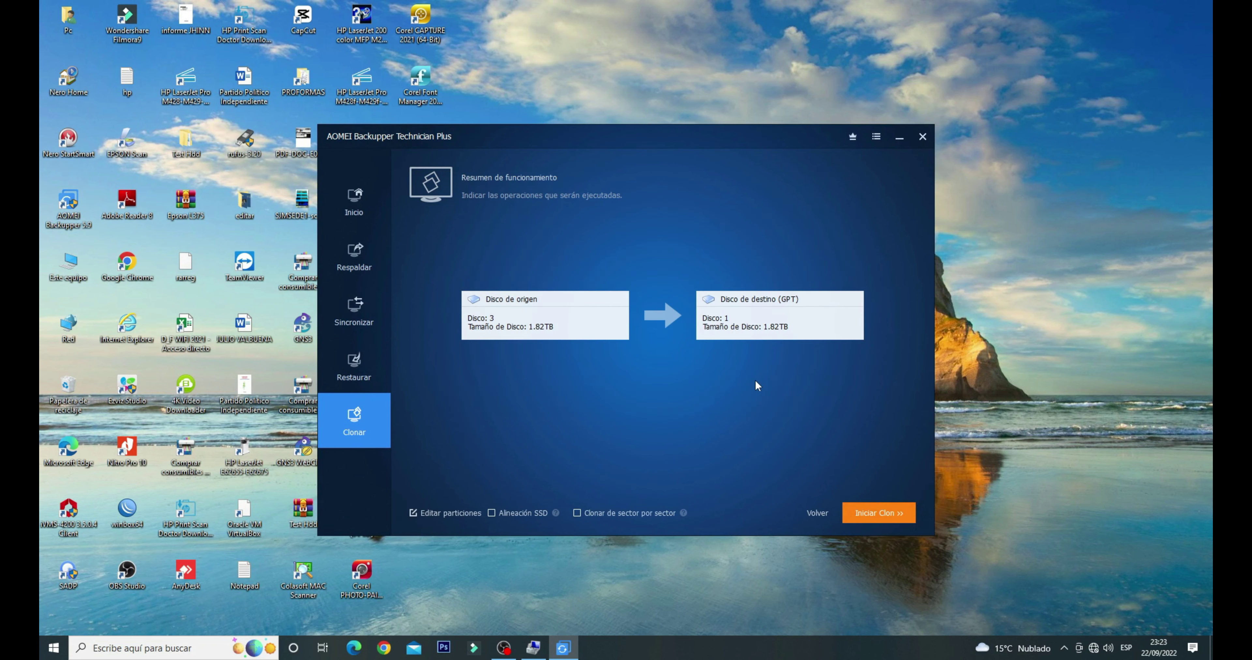
left_click(883, 515)
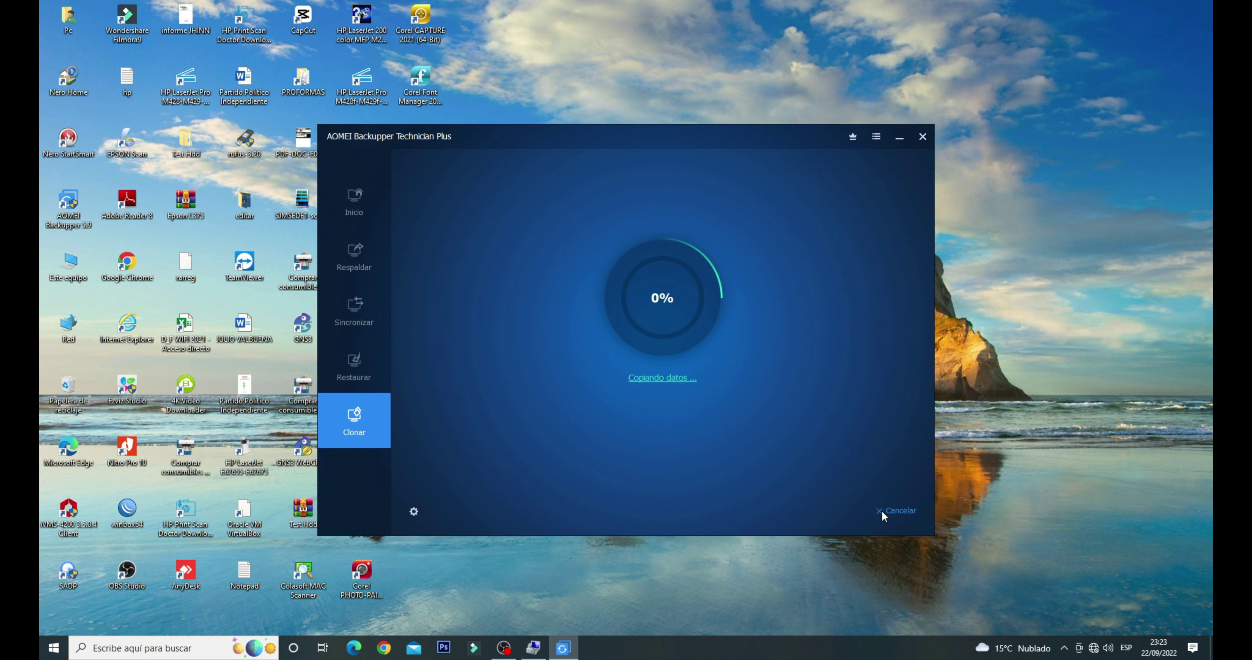
right_click(1017, 450)
left_click(1082, 486)
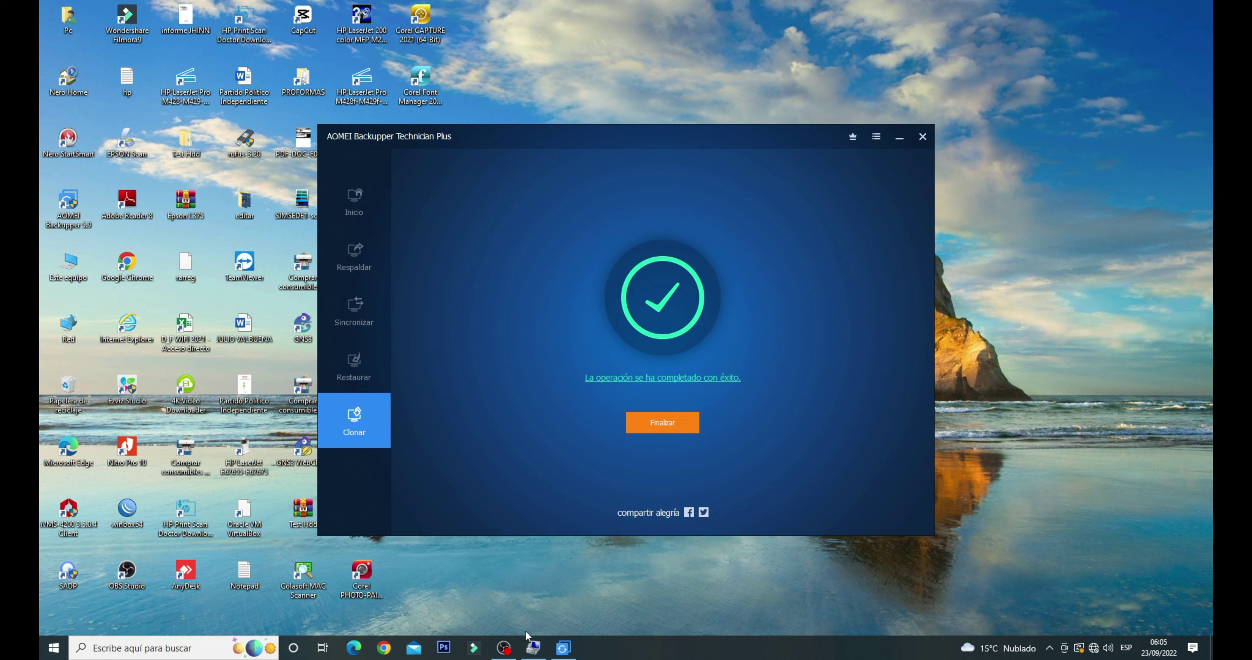
Switch back to Disk Management to compare the partitions of Disco 1 with those of Disco 3
left_click(529, 651)
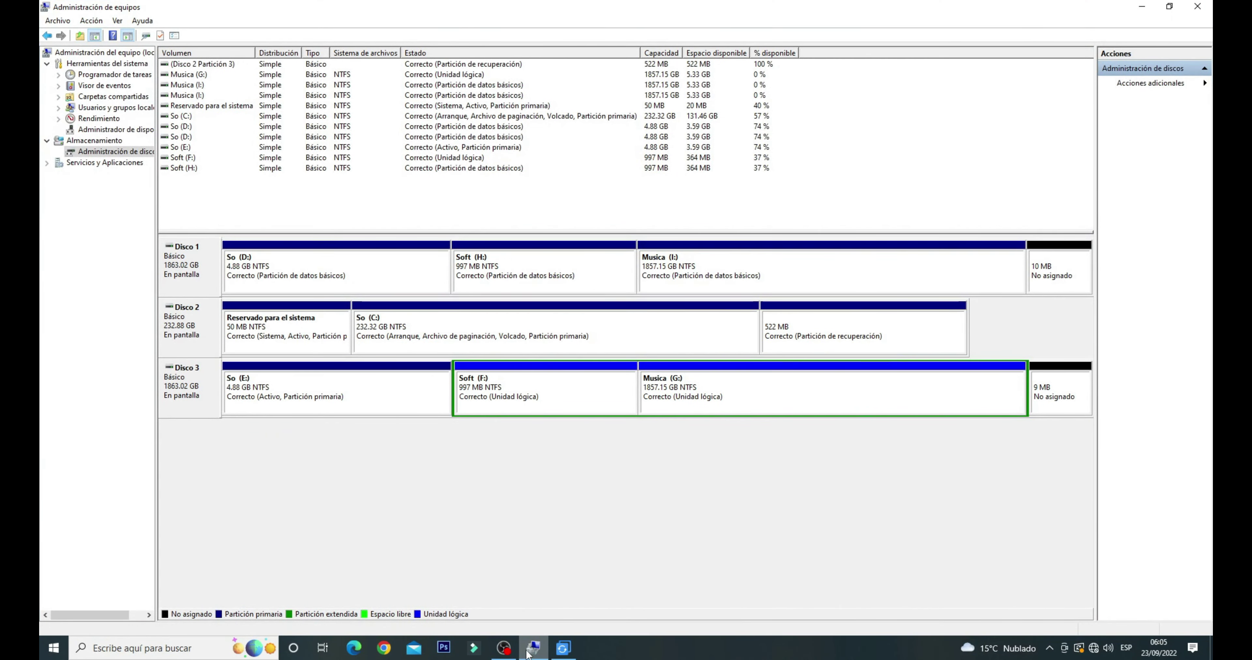